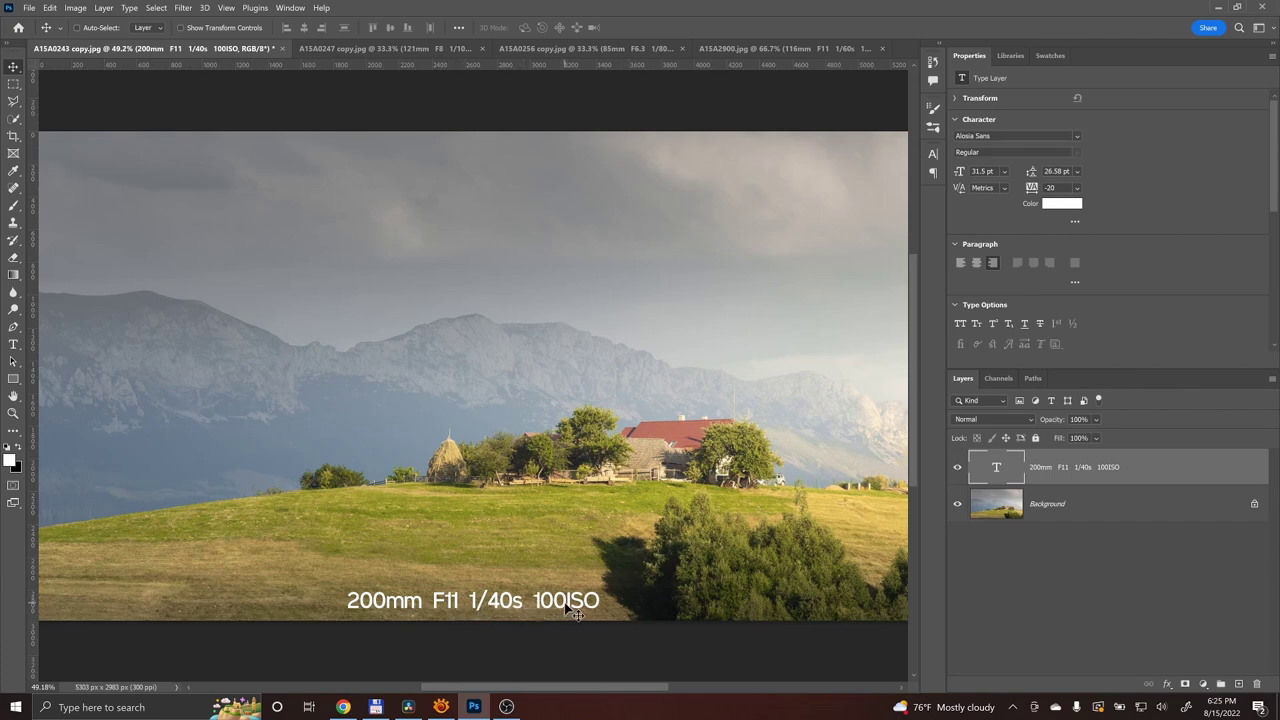
# Hide the 200mm F11 1/40s 100ISO caption and select the Background layer for painting.
pyautogui.click(957, 468)
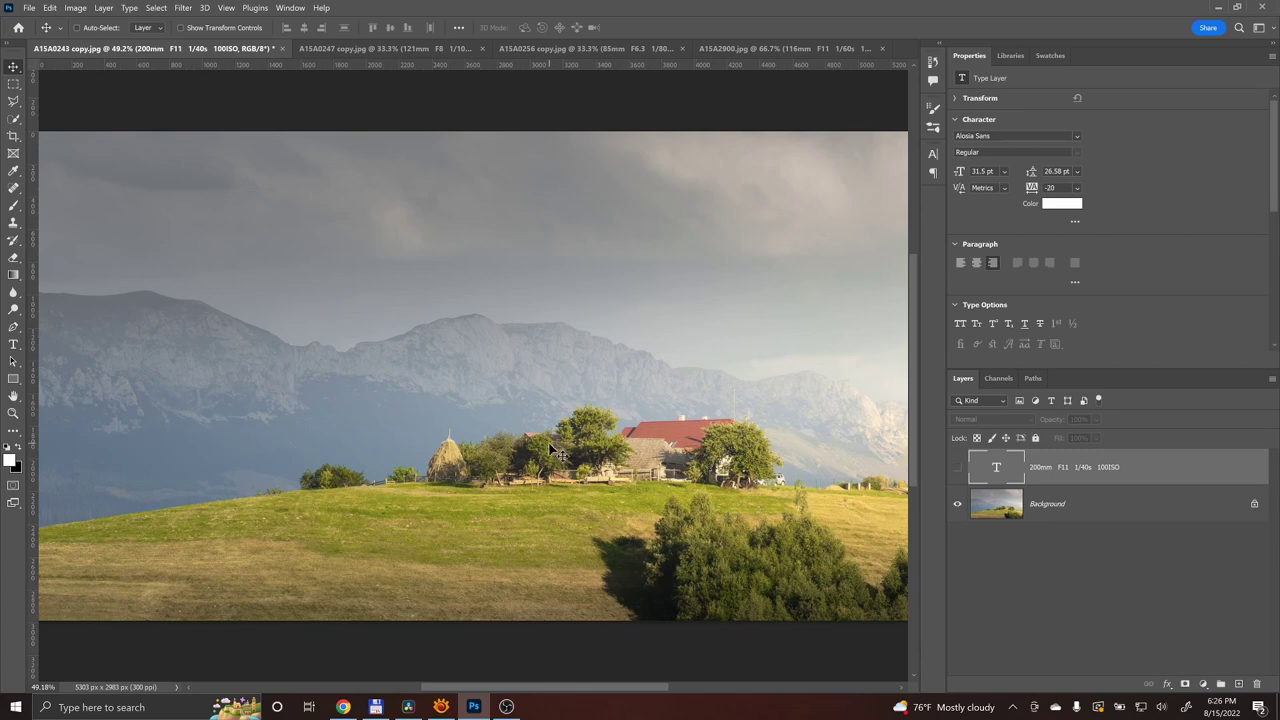
pyautogui.click(1085, 507)
pyautogui.press('b')
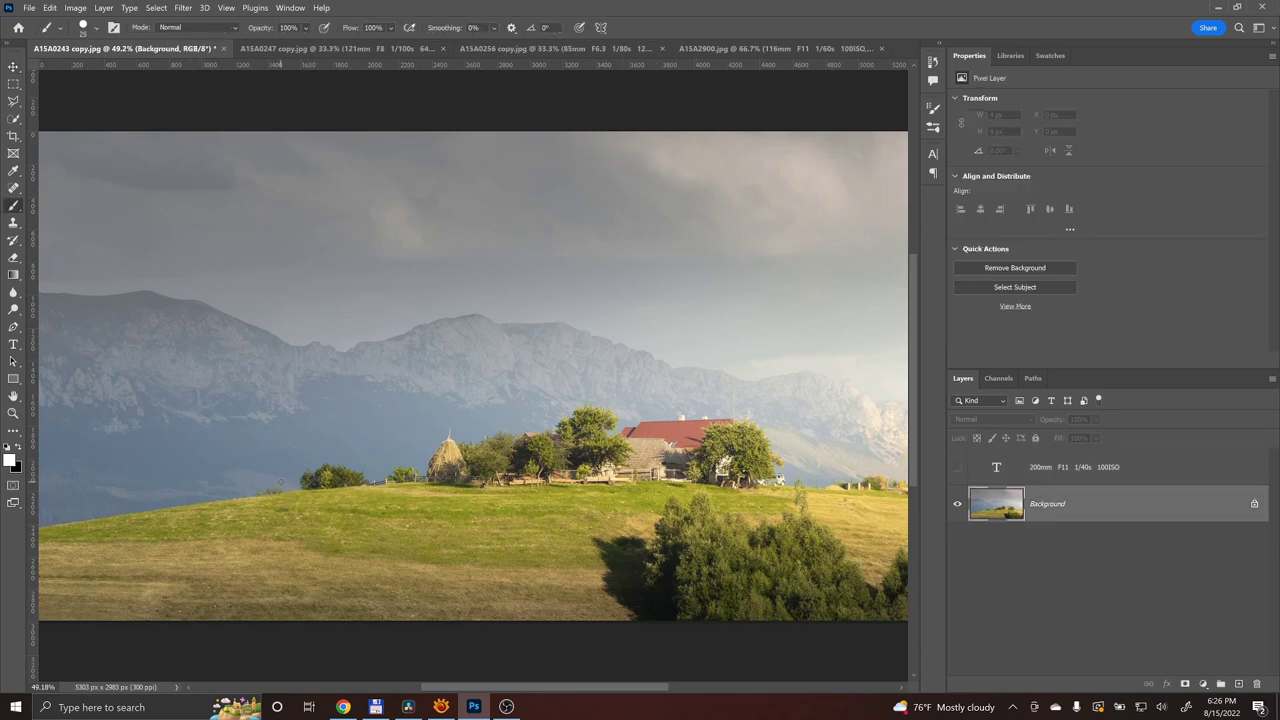
pyautogui.hotkey('ctrl', '-')
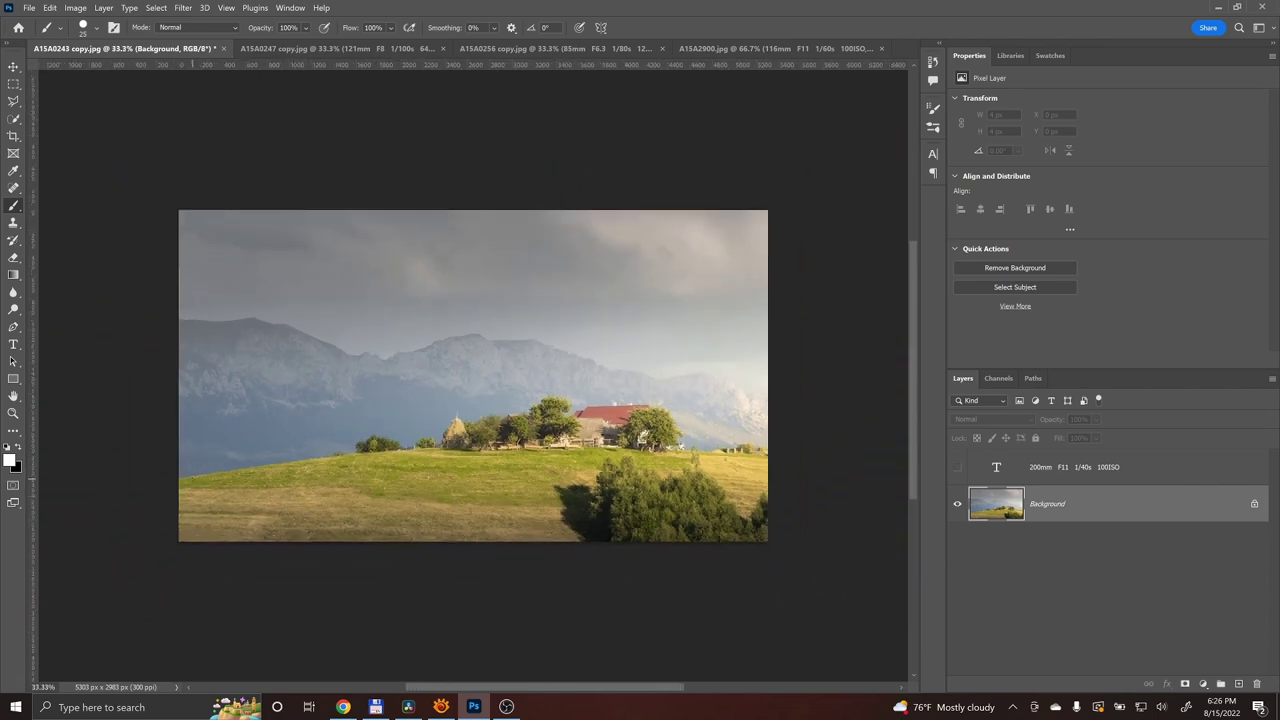
pyautogui.moveTo(186, 481); pyautogui.dragTo(506, 448)
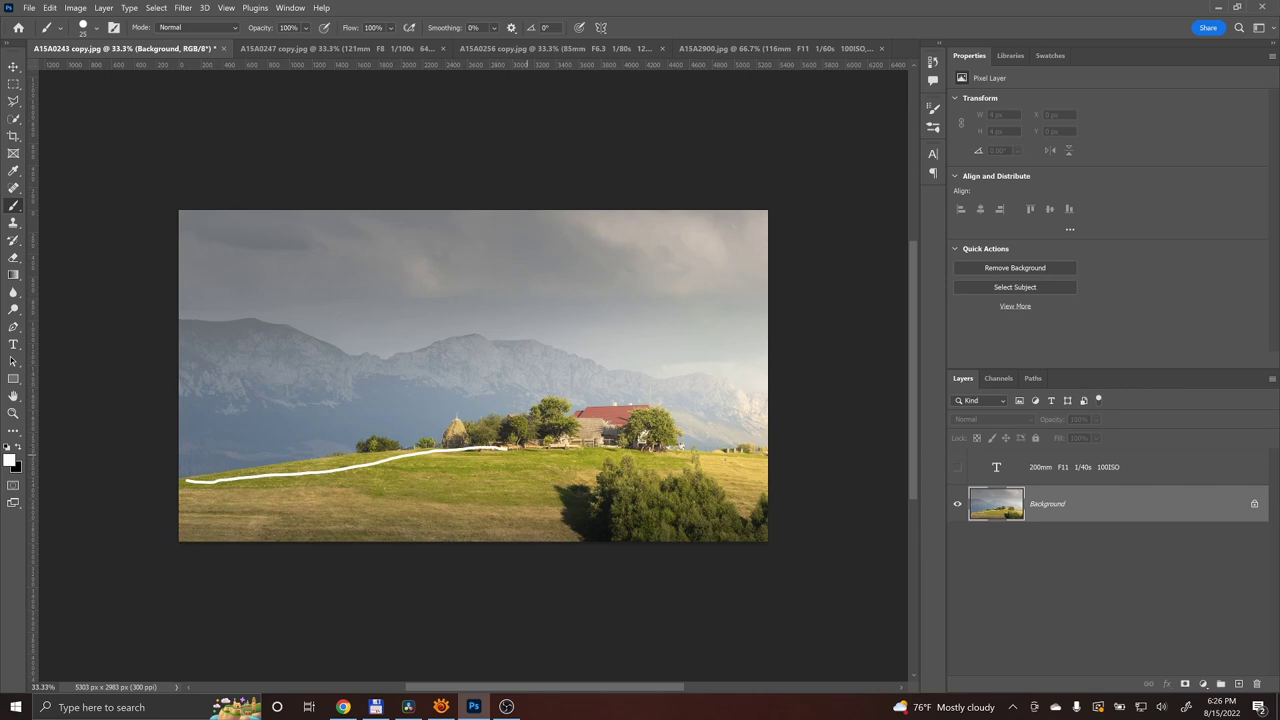
pyautogui.moveTo(489, 432)
pyautogui.mouseDown()
pyautogui.moveTo(530, 451)
pyautogui.moveTo(500, 452)
pyautogui.mouseUp()
pyautogui.moveTo(680, 541)
pyautogui.mouseDown()
pyautogui.moveTo(646, 508)
pyautogui.moveTo(680, 496)
pyautogui.mouseUp()
pyautogui.moveTo(516, 377)
pyautogui.mouseDown()
pyautogui.moveTo(431, 446)
pyautogui.moveTo(531, 488)
pyautogui.moveTo(681, 477)
pyautogui.moveTo(686, 403)
pyautogui.moveTo(562, 374)
pyautogui.mouseUp()
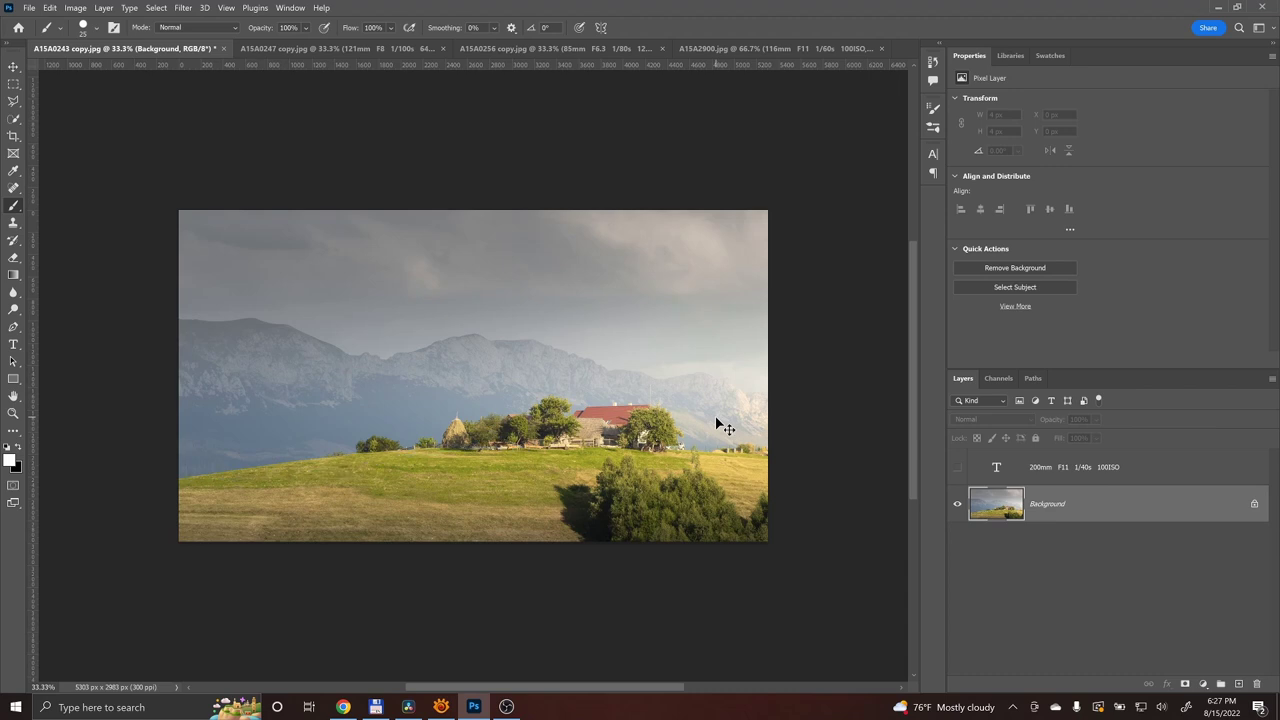
pyautogui.scroll(2, 717, 422)
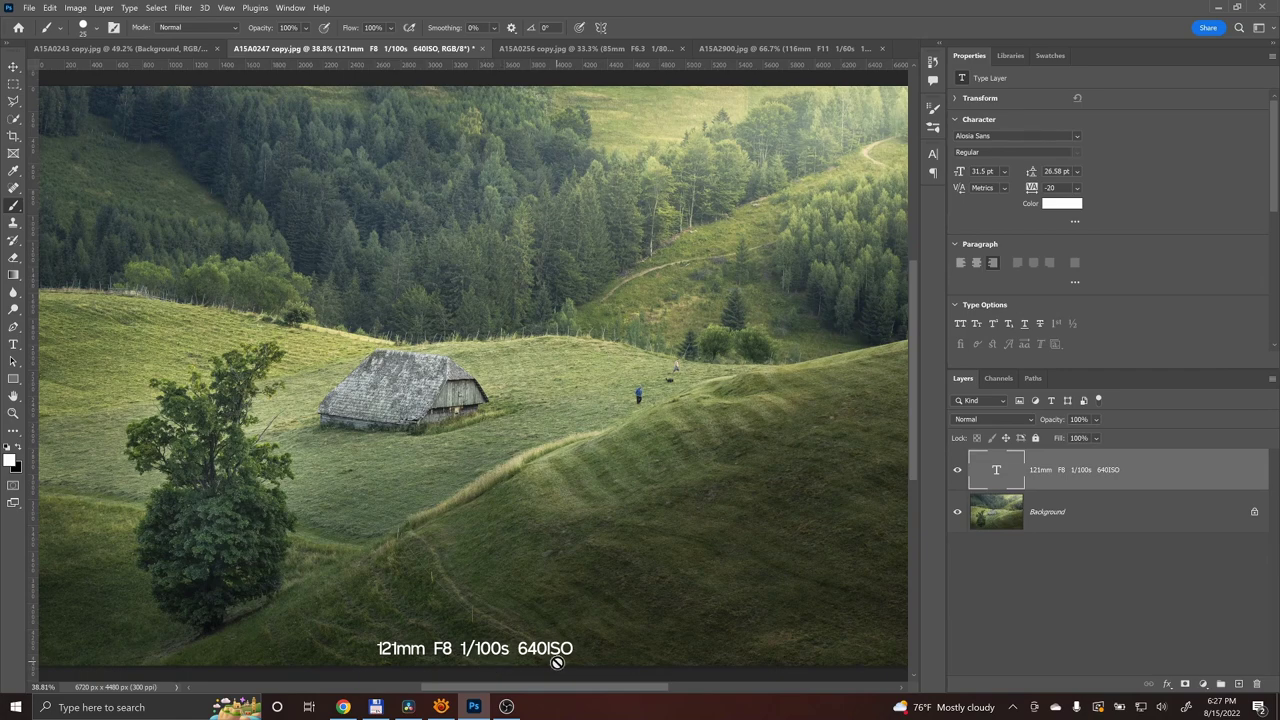
# Switch to the Move tool on the A15A0247 hillside barn photo.
pyautogui.press('v')
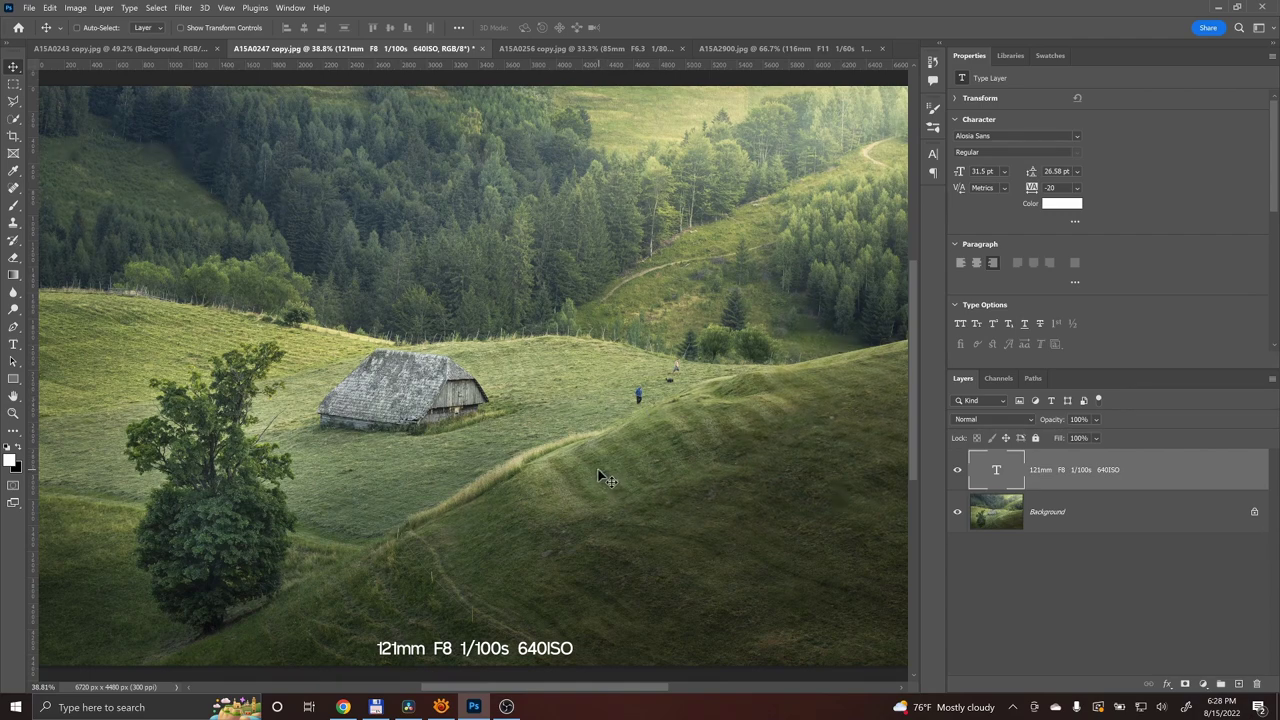
# Hide the 121mm F8 1/100s 640ISO caption and brush a leading line along the lower ridge.
pyautogui.press('b')
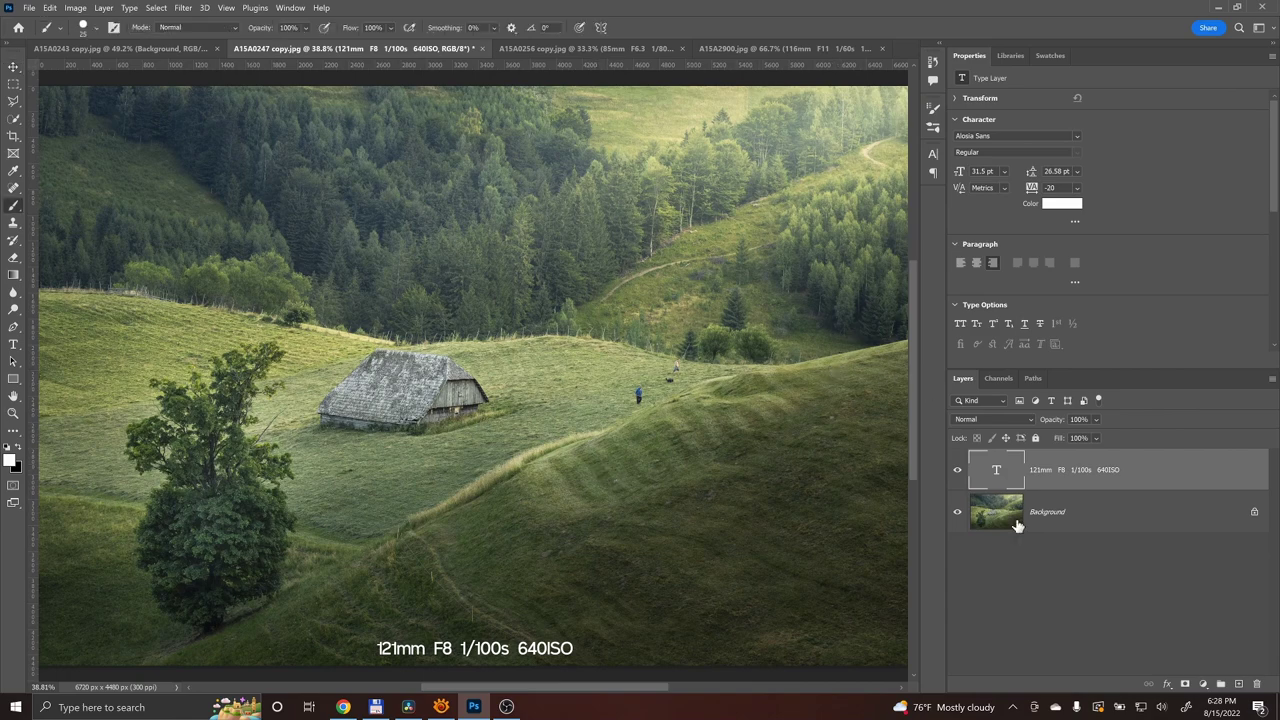
pyautogui.click(1043, 509)
pyautogui.click(957, 469)
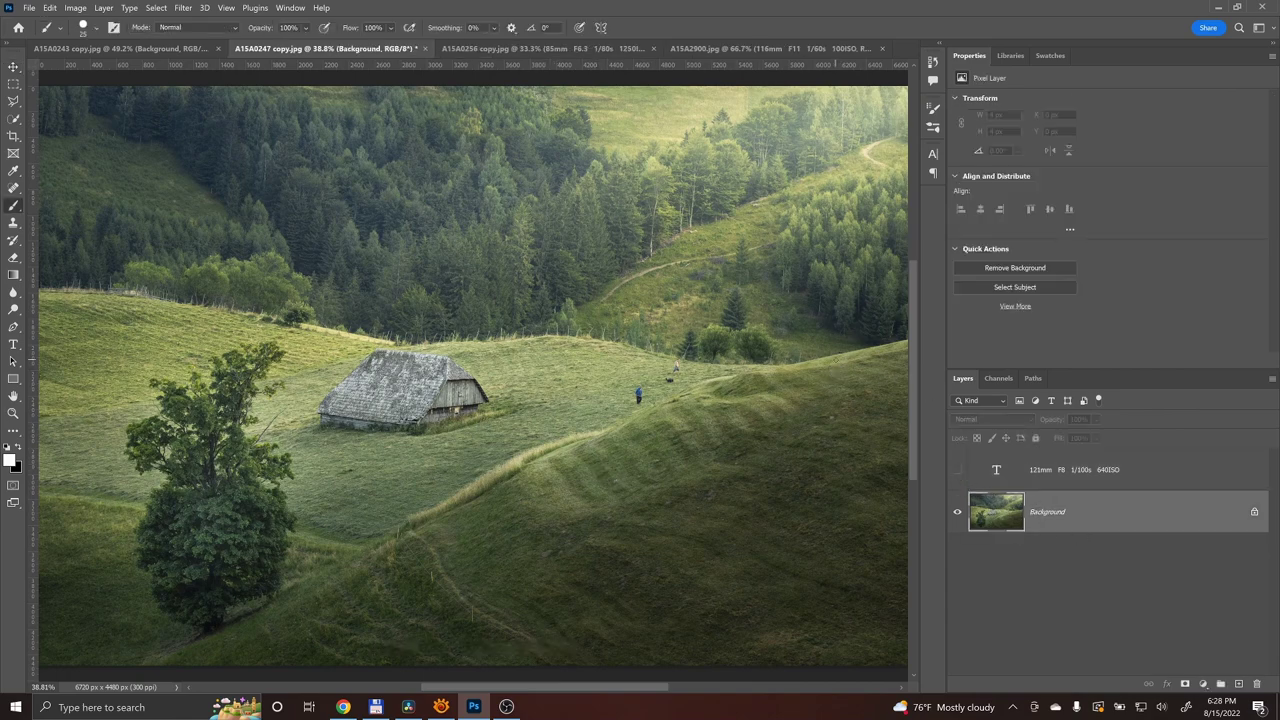
pyautogui.moveTo(856, 354)
pyautogui.mouseDown()
pyautogui.moveTo(569, 433)
pyautogui.moveTo(210, 652)
pyautogui.mouseUp()
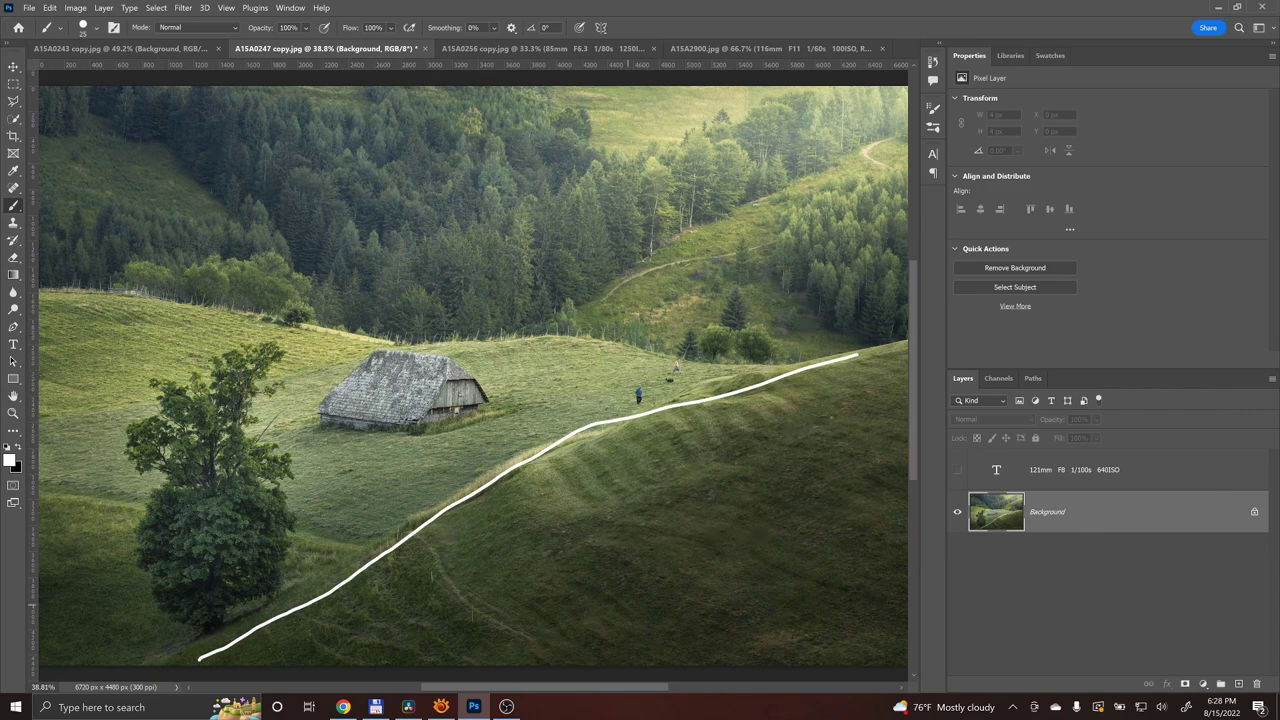
pyautogui.moveTo(408, 375)
pyautogui.mouseDown()
pyautogui.moveTo(418, 469)
pyautogui.moveTo(378, 345)
pyautogui.moveTo(325, 407)
pyautogui.mouseUp()
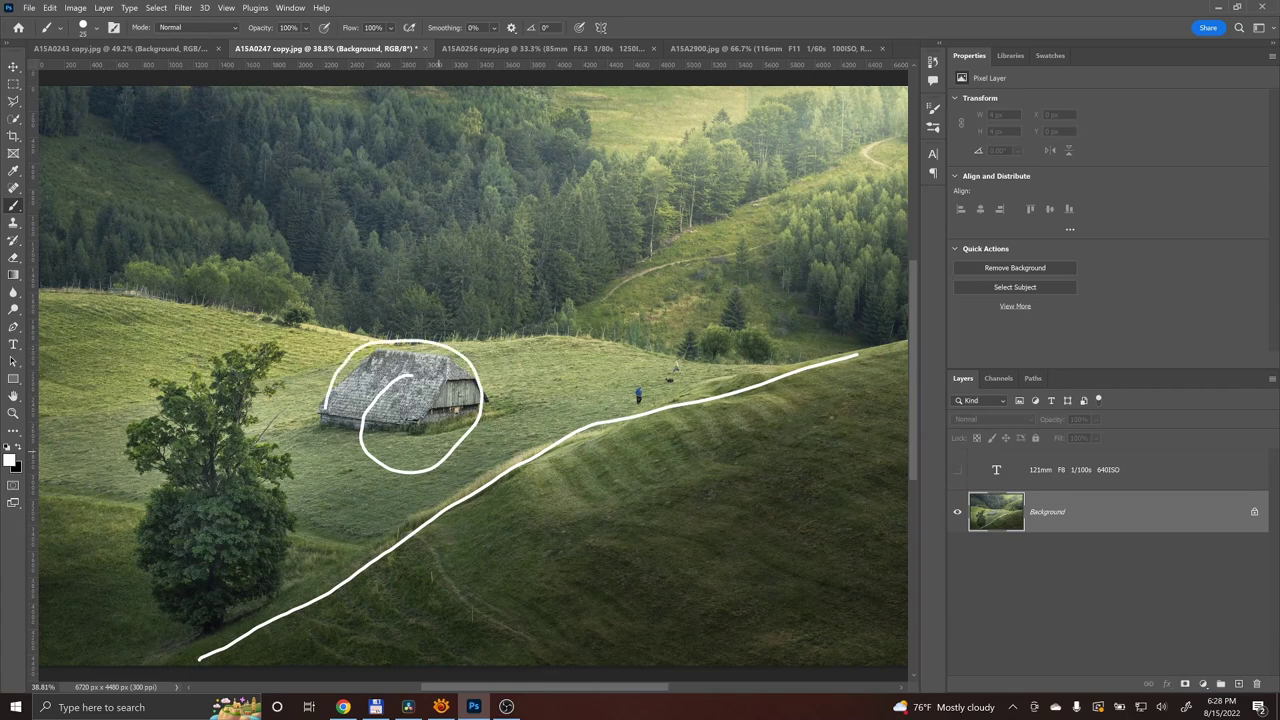
pyautogui.hotkey('ctrl', 'z')
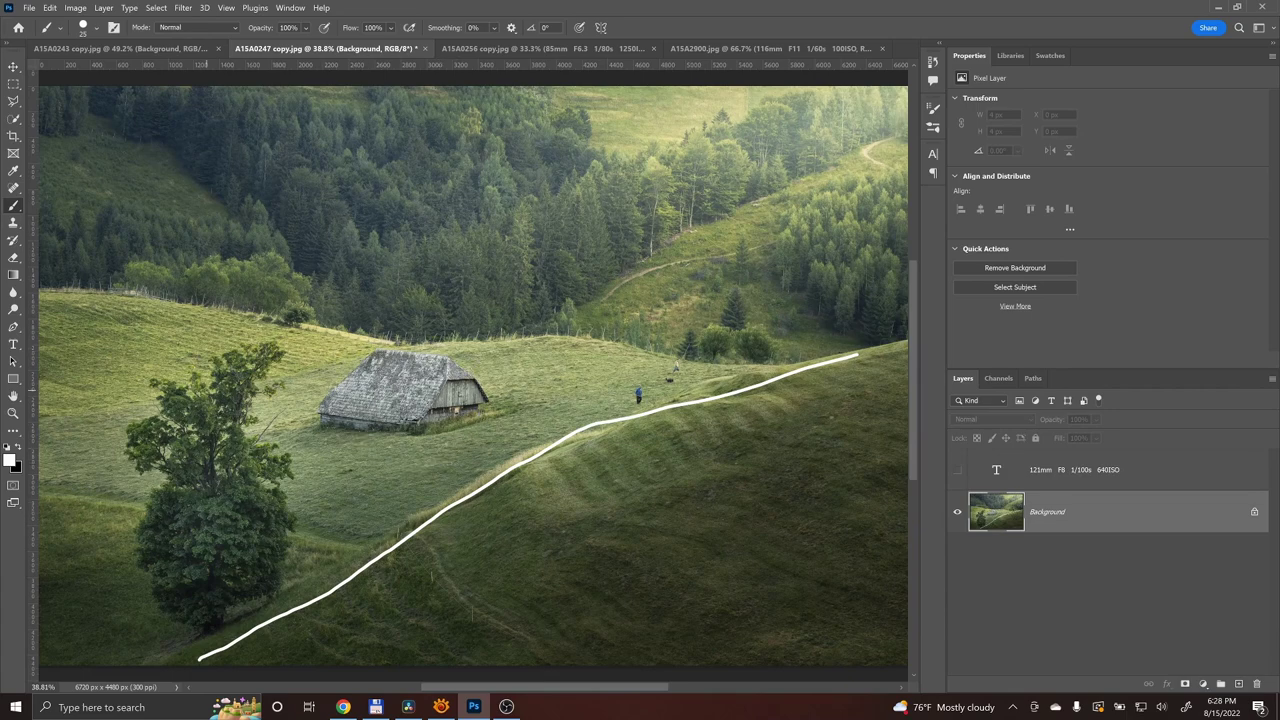
# Draw a vertical line over the tree, arrows toward the barn, and an upper hillside arrow.
pyautogui.moveTo(207, 390); pyautogui.dragTo(210, 570)
pyautogui.moveTo(228, 432)
pyautogui.mouseDown()
pyautogui.moveTo(287, 432)
pyautogui.moveTo(251, 505)
pyautogui.moveTo(291, 496)
pyautogui.mouseUp()
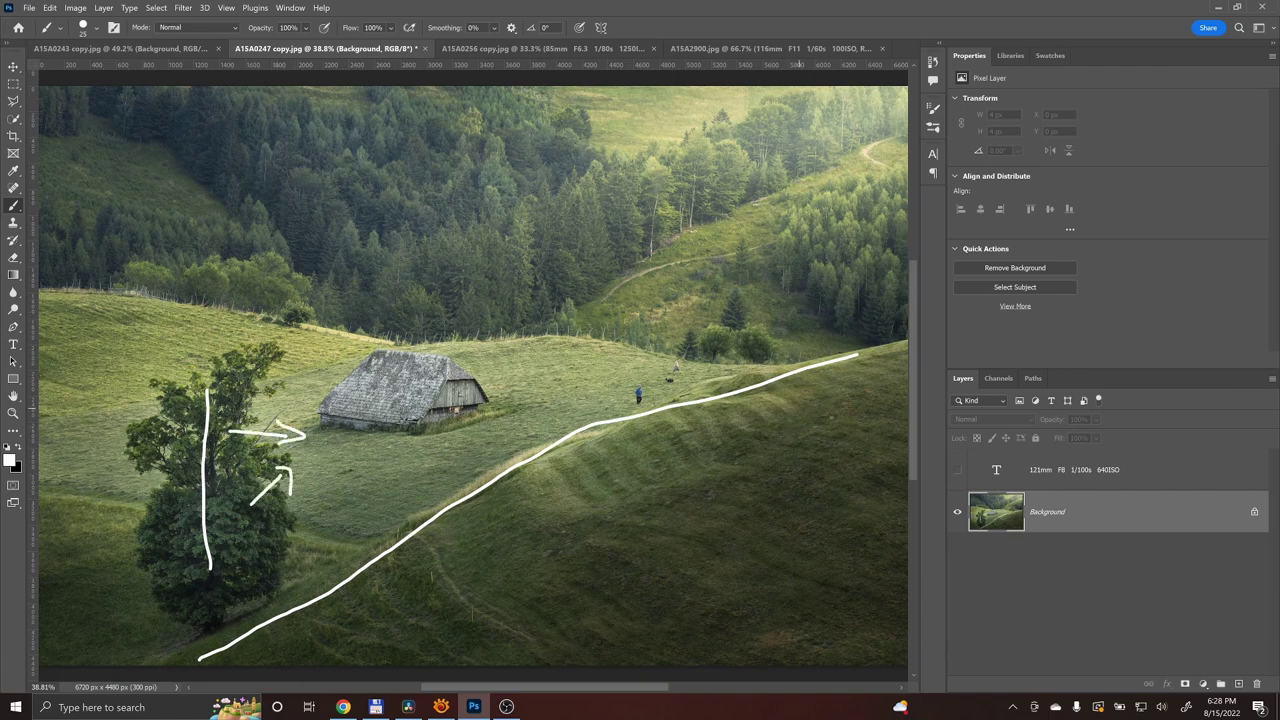
pyautogui.moveTo(588, 265); pyautogui.dragTo(782, 162)
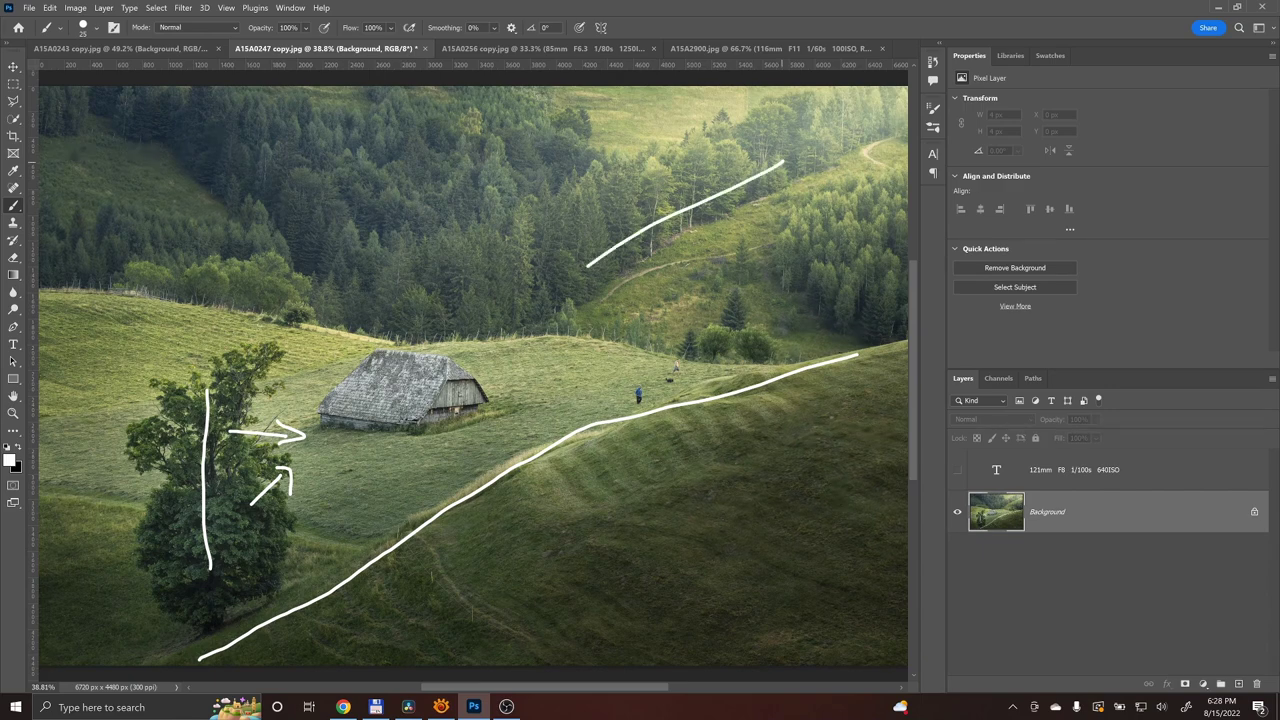
pyautogui.moveTo(579, 246); pyautogui.dragTo(586, 306)
# Undo the barn loop and extra arrows, keeping the tree line, one short stroke and ridge line.
pyautogui.moveTo(518, 222)
pyautogui.mouseDown()
pyautogui.moveTo(446, 286)
pyautogui.moveTo(348, 452)
pyautogui.moveTo(756, 338)
pyautogui.moveTo(795, 136)
pyautogui.mouseUp()
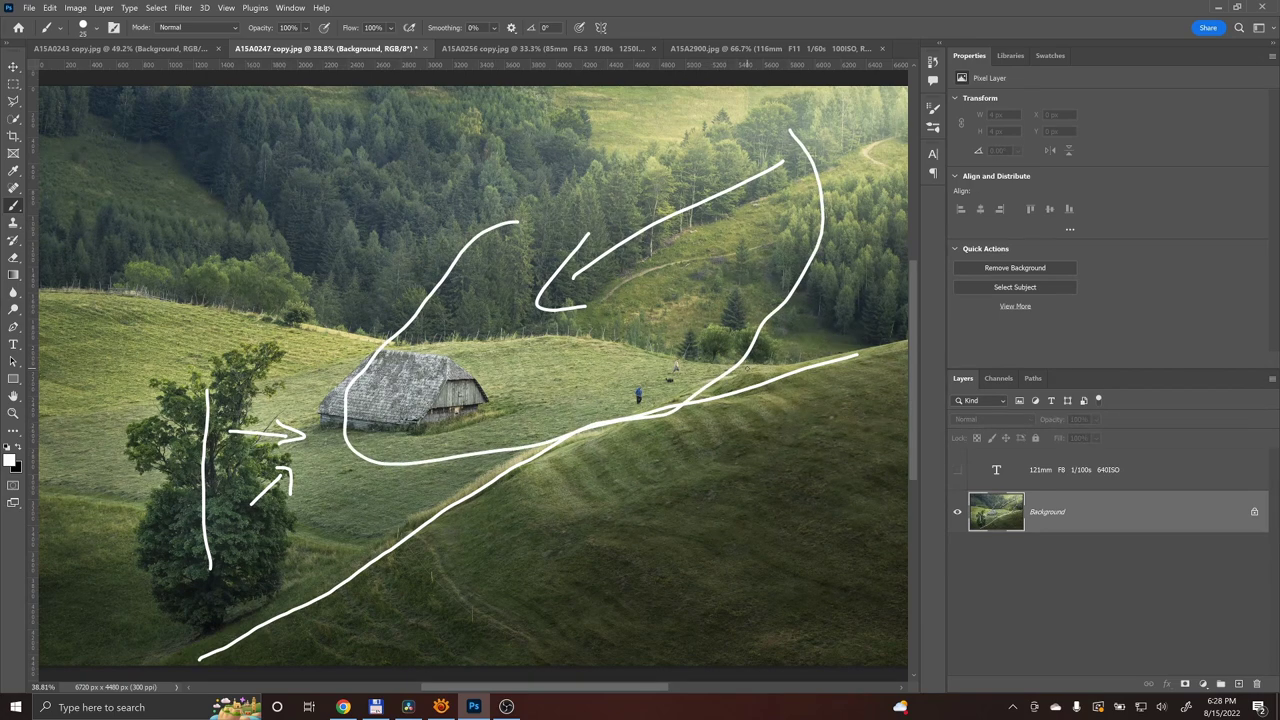
pyautogui.hotkey('ctrl', 'z')
pyautogui.hotkey('ctrl', 'z')
pyautogui.hotkey('ctrl', 'z')
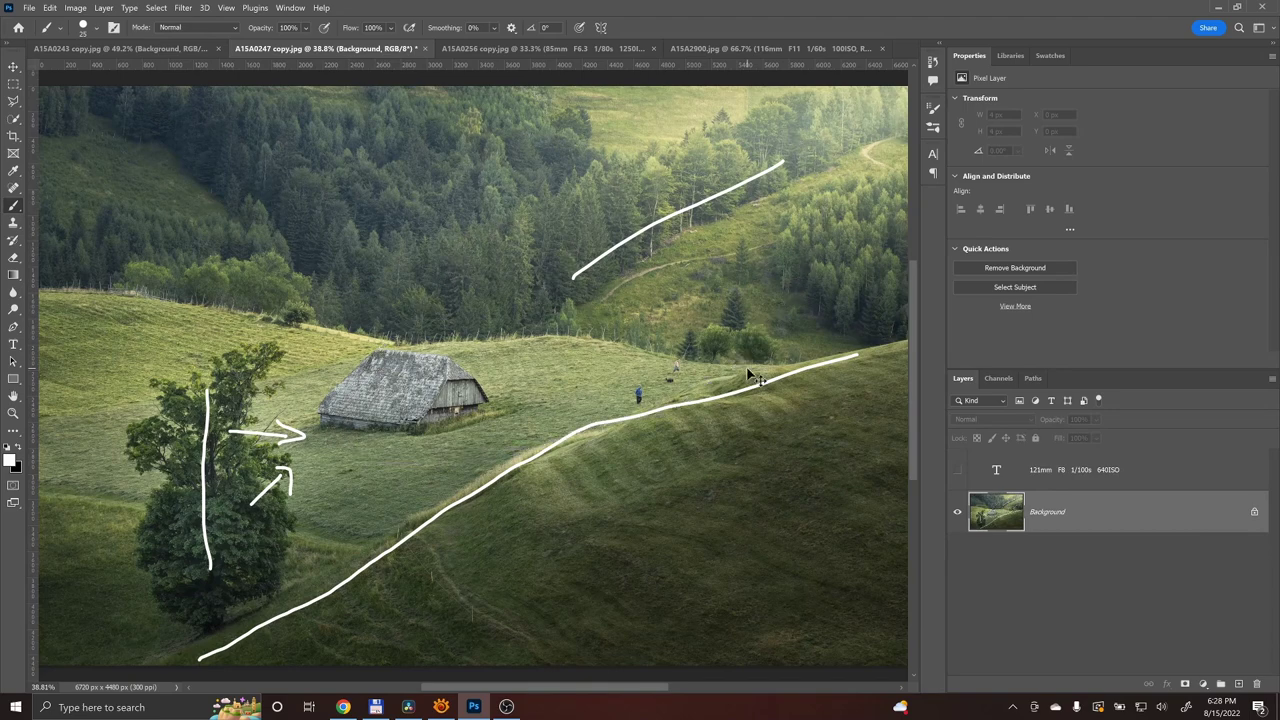
pyautogui.hotkey('ctrl', 'z')
pyautogui.hotkey('ctrl', 'z')
pyautogui.hotkey('ctrl', 'z')
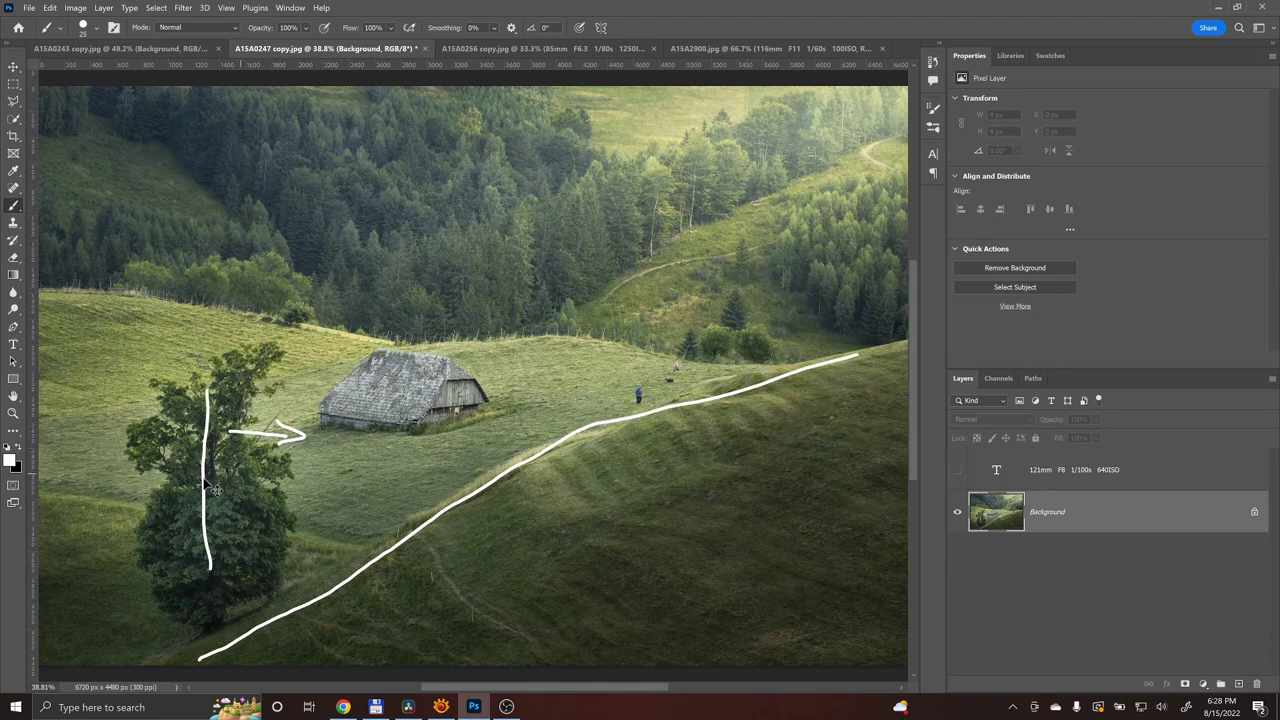
pyautogui.press('v')
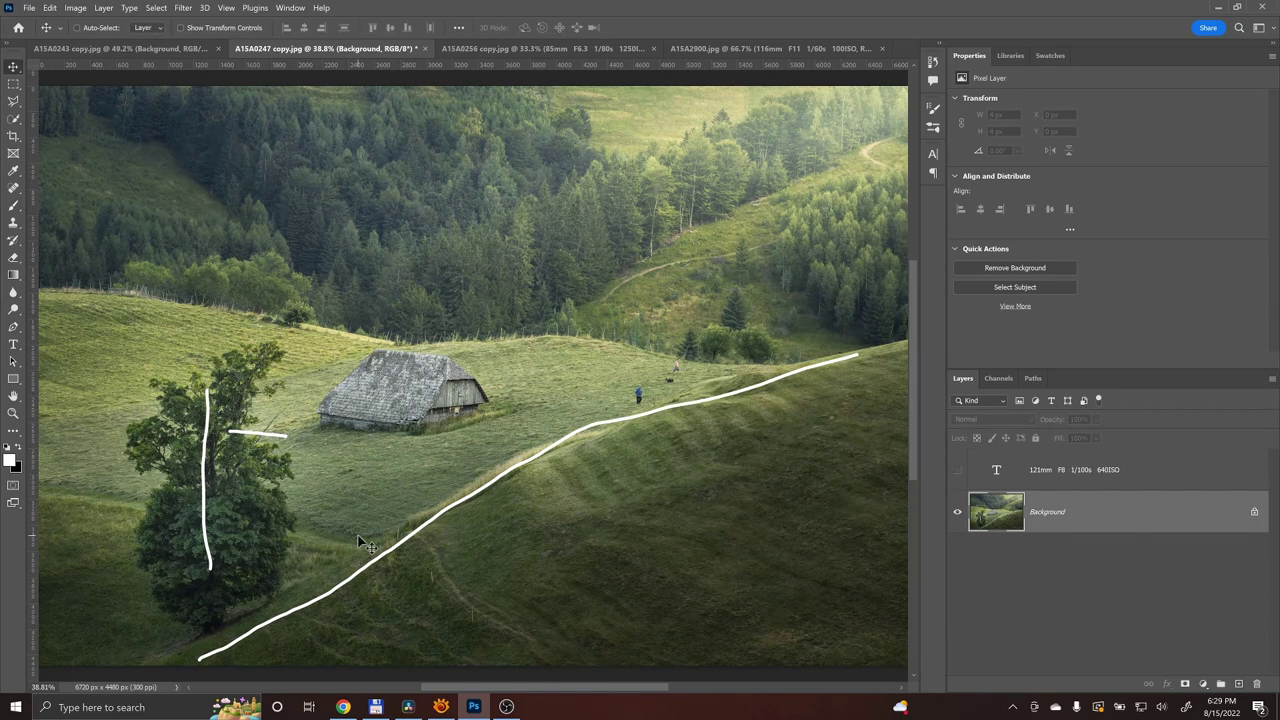
pyautogui.hotkey('ctrl', 'z')
pyautogui.hotkey('ctrl', 'z')
pyautogui.hotkey('ctrl', 'z')
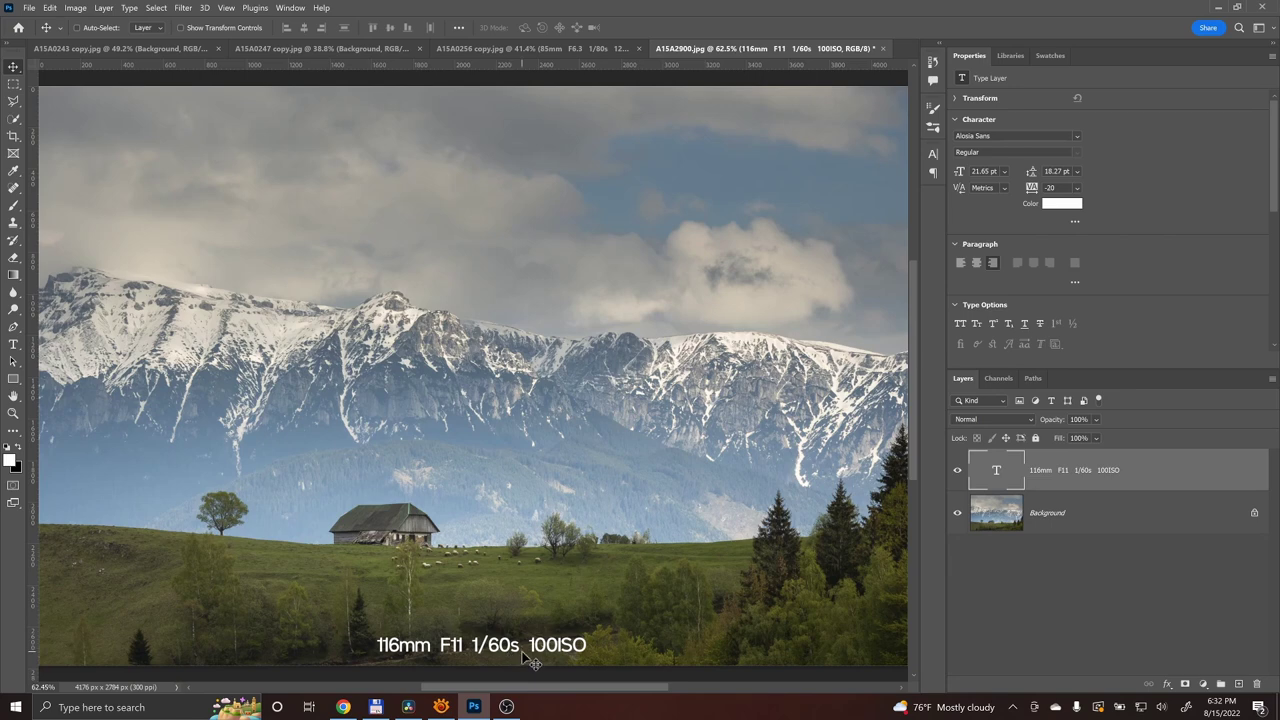
# Hide the 116mm F11 1/60s 100ISO caption layer on the mountain farmhouse photo.
pyautogui.click(957, 470)
pyautogui.press('ctrl')
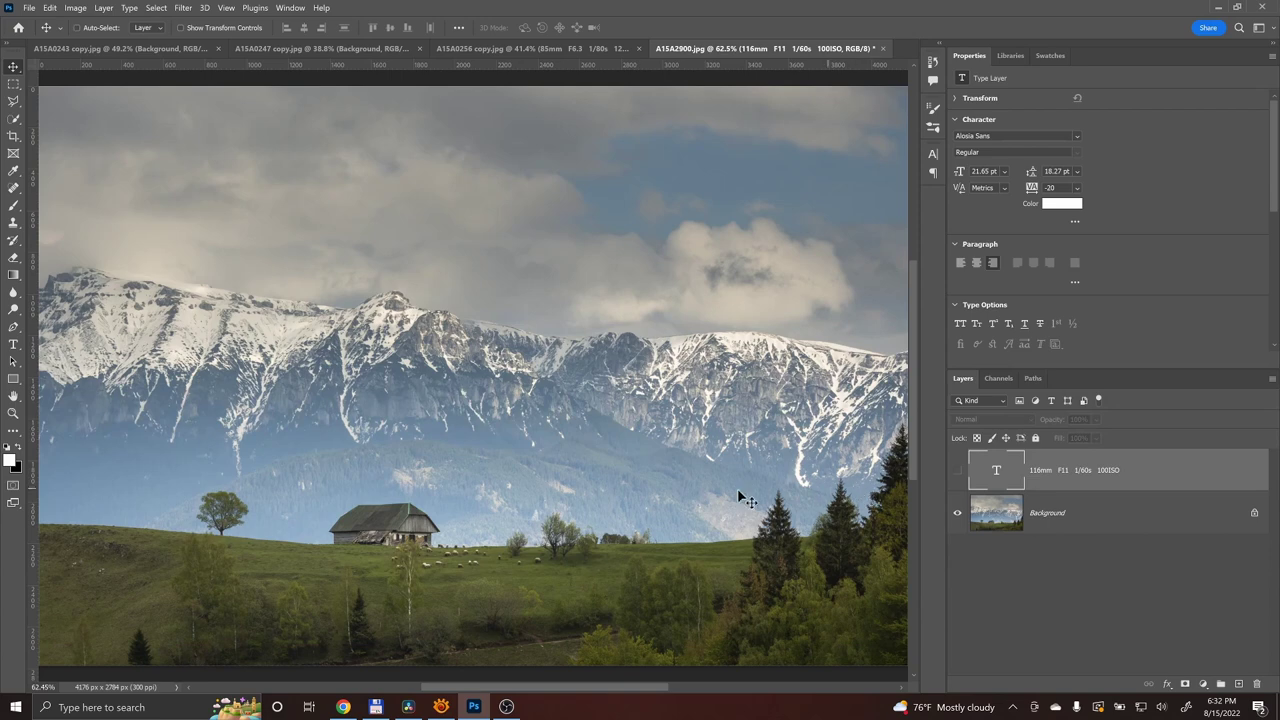
pyautogui.press('b')
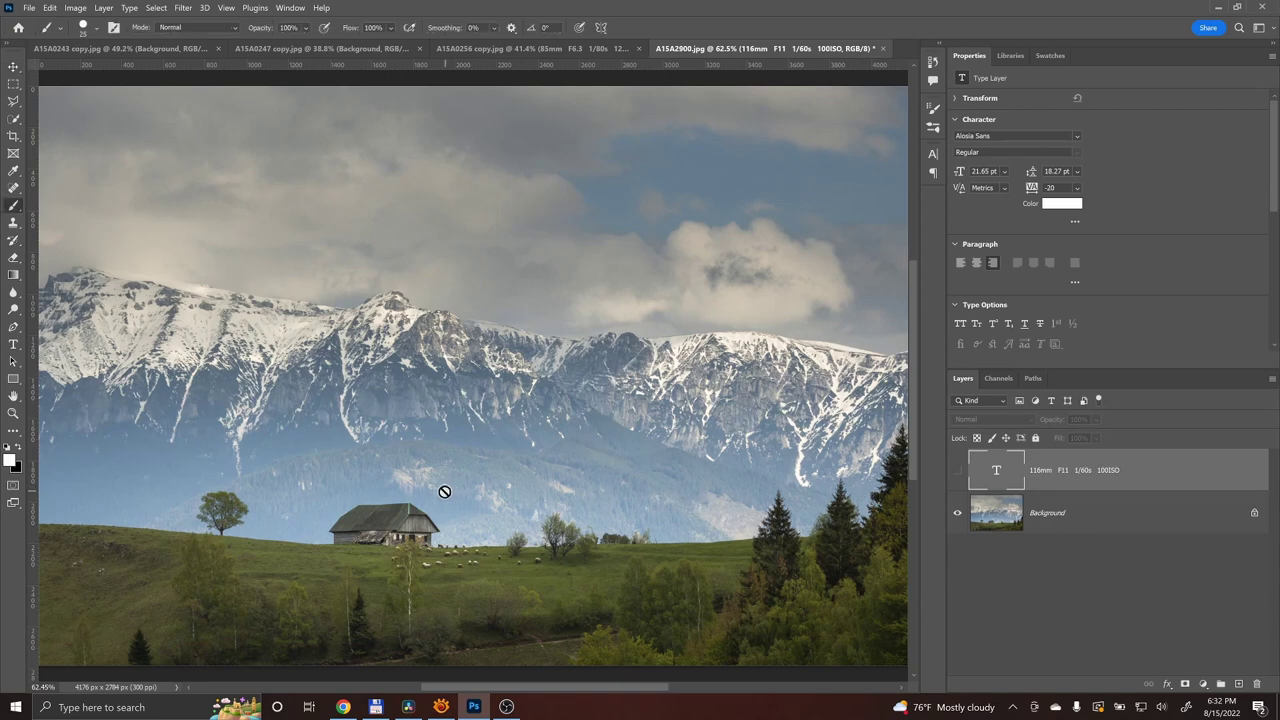
pyautogui.click(989, 528)
pyautogui.moveTo(378, 487)
pyautogui.mouseDown()
pyautogui.moveTo(344, 489)
pyautogui.moveTo(298, 539)
pyautogui.moveTo(328, 569)
pyautogui.moveTo(434, 587)
pyautogui.moveTo(558, 589)
pyautogui.moveTo(616, 565)
pyautogui.moveTo(591, 514)
pyautogui.moveTo(378, 486)
pyautogui.mouseUp()
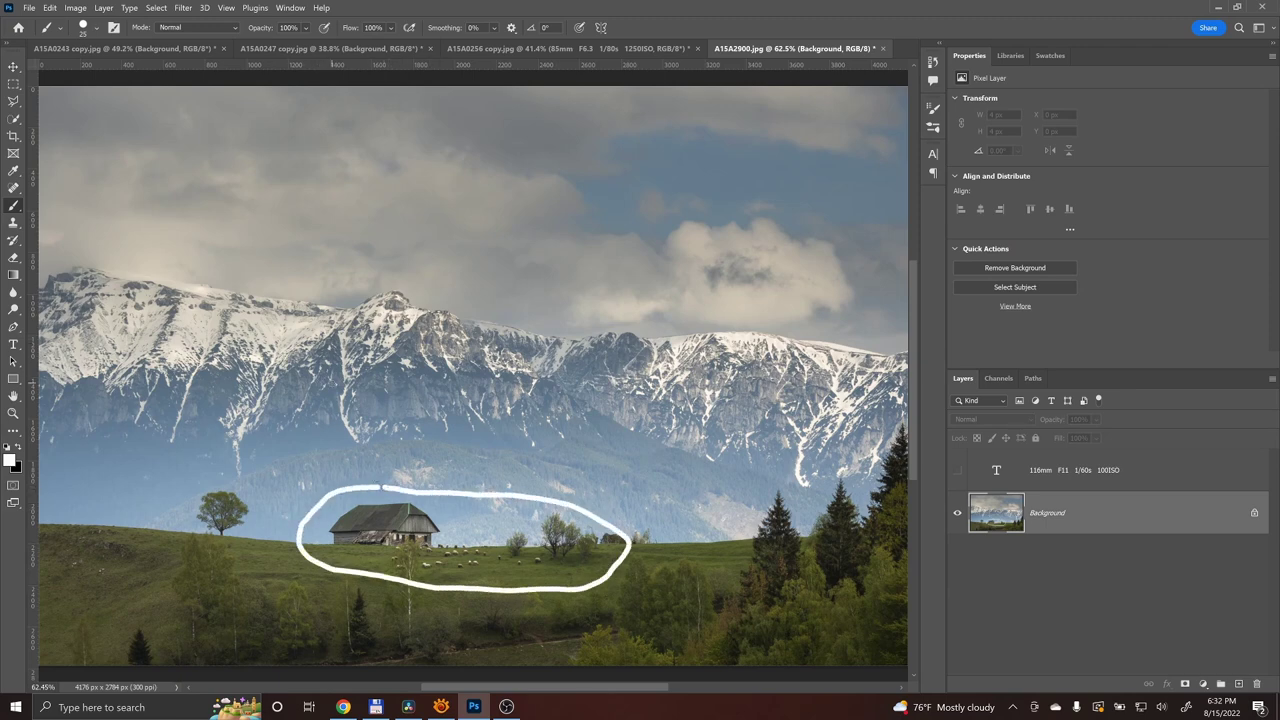
pyautogui.hotkey('ctrl', 'z')
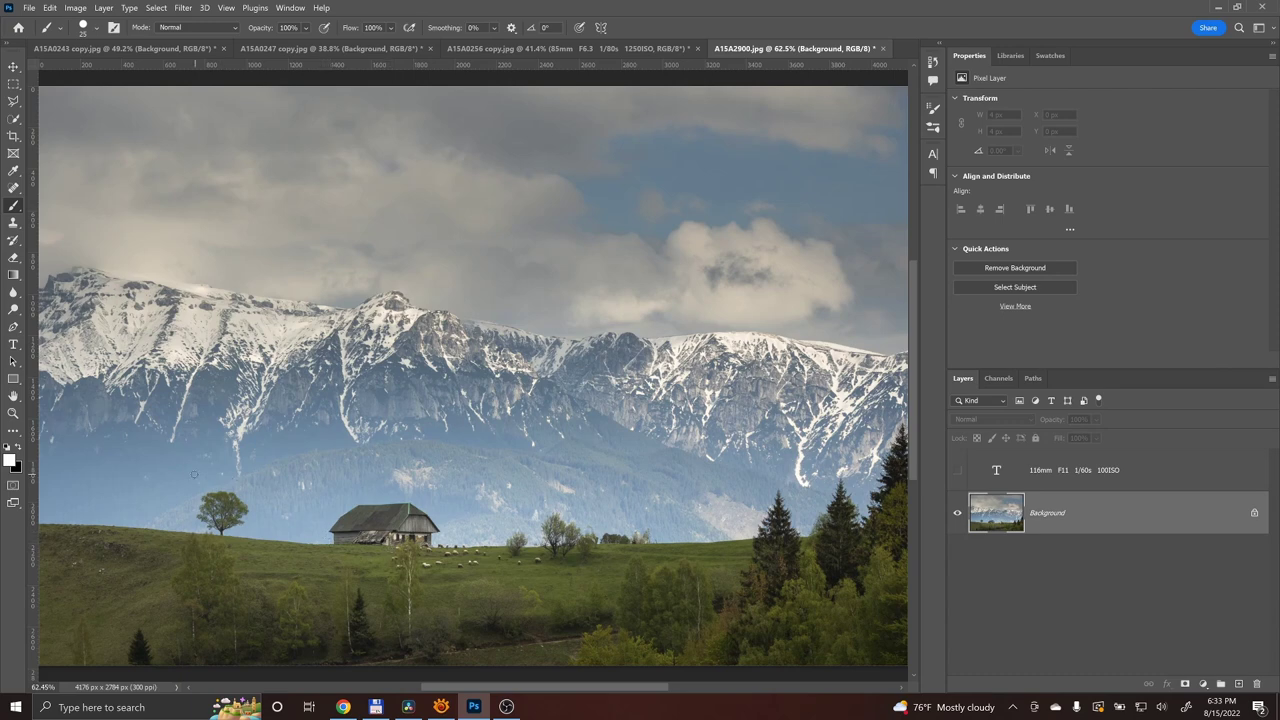
# Brush a white circle around the lone tree and a diagonal line rising to the right edge.
pyautogui.moveTo(194, 474)
pyautogui.mouseDown()
pyautogui.moveTo(189, 559)
pyautogui.moveTo(253, 522)
pyautogui.moveTo(208, 458)
pyautogui.mouseUp()
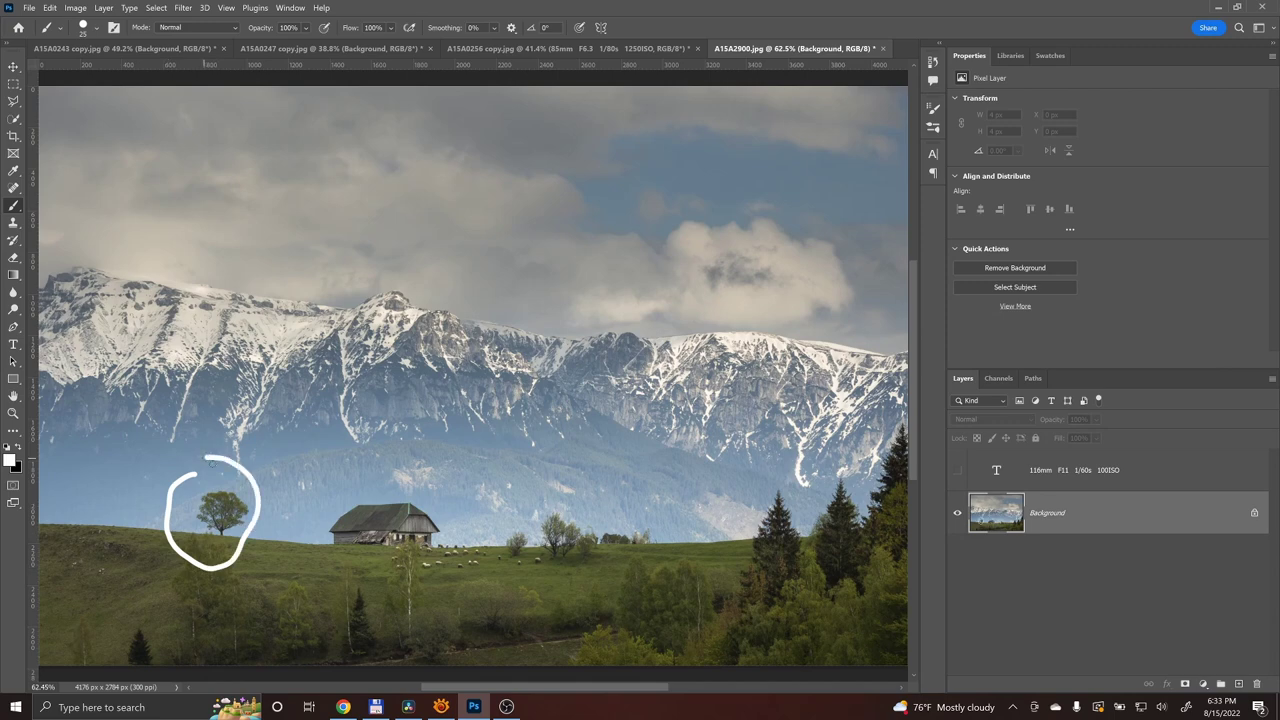
pyautogui.moveTo(652, 541); pyautogui.dragTo(898, 423)
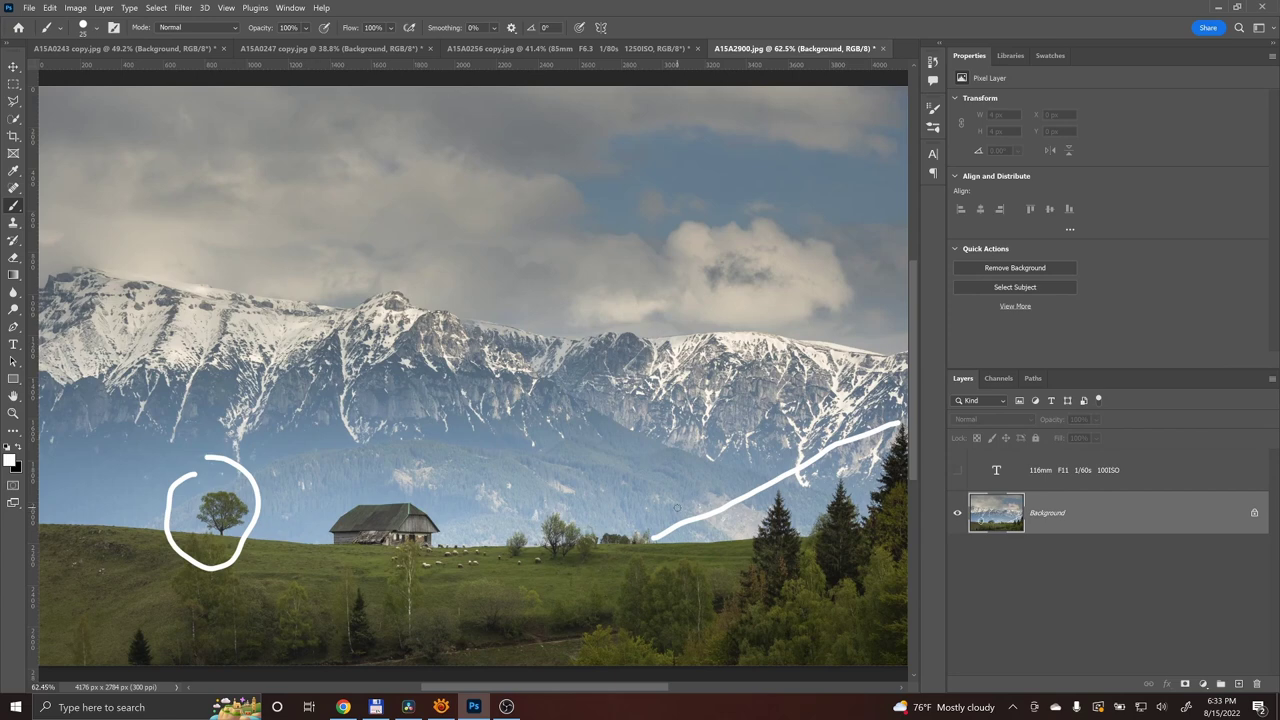
pyautogui.press('v')
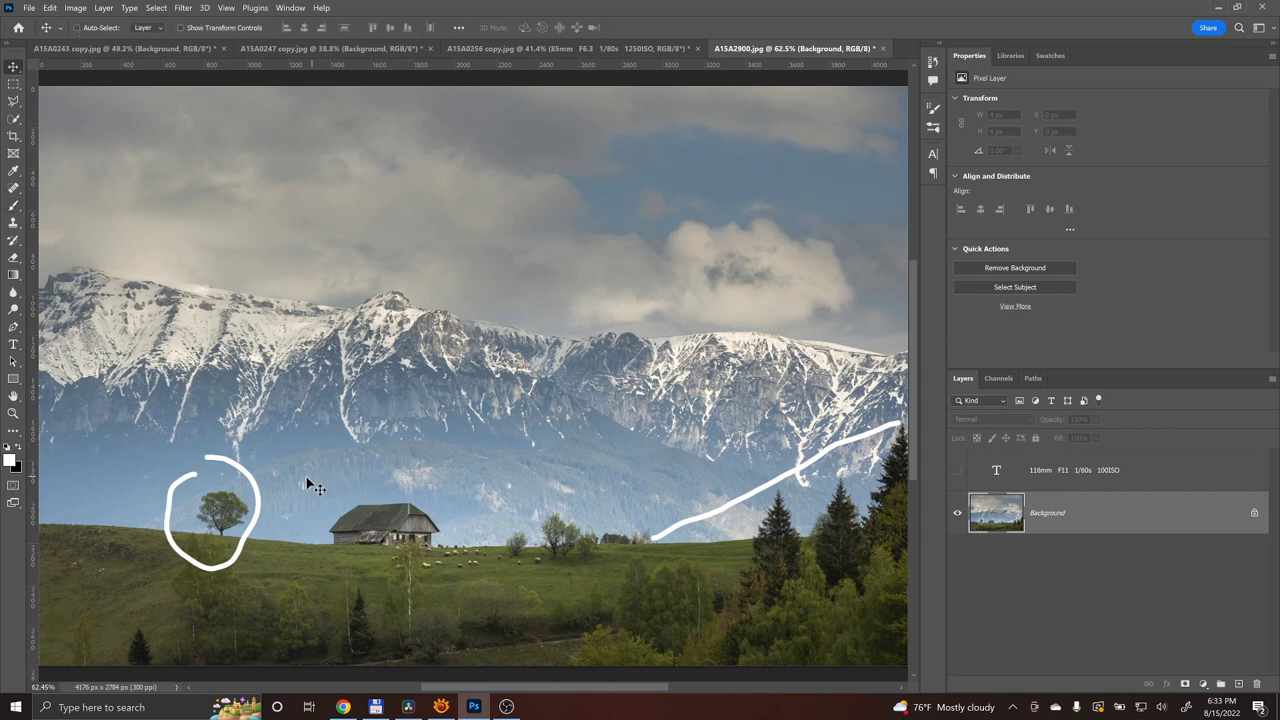